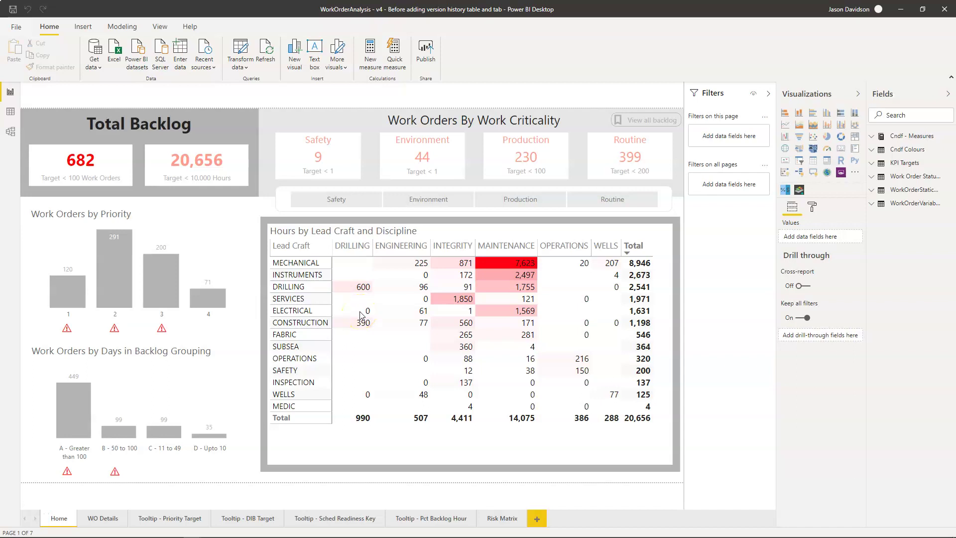
Select and then deselect the Safety card on the report canvas
{"action": "left_click", "coordinate": [479, 189]}
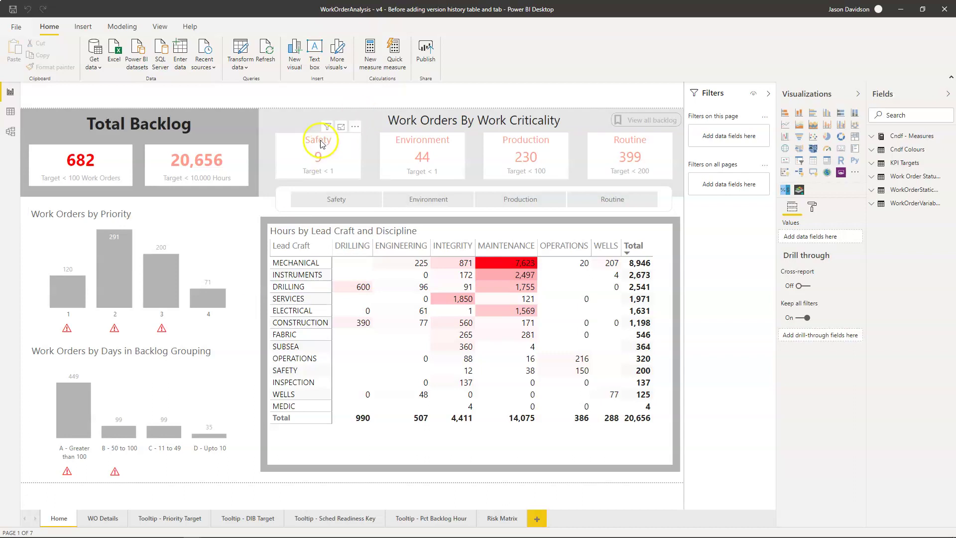
{"action": "left_click", "coordinate": [337, 169]}
{"action": "left_click", "coordinate": [305, 101]}
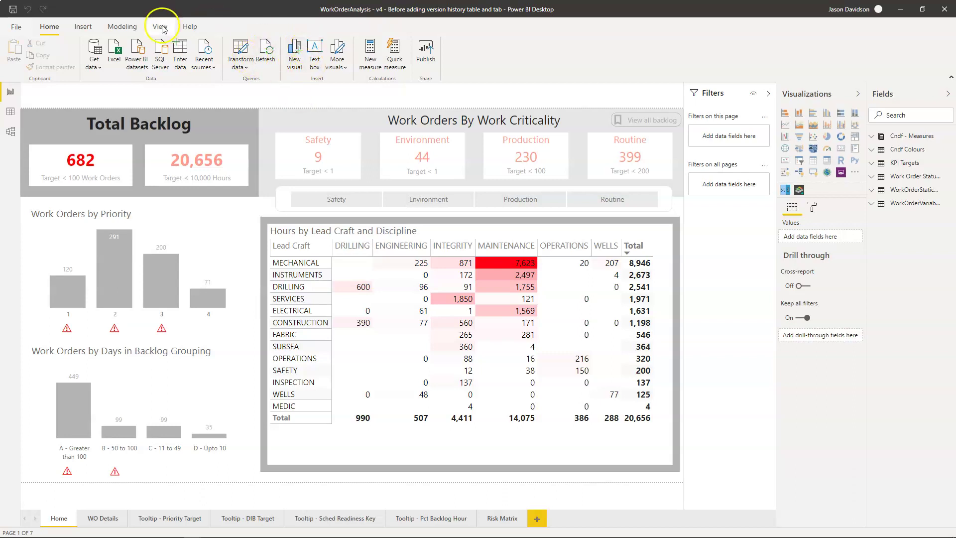
Start a new Enter data table with columns named Version, Date and Details
{"action": "left_click", "coordinate": [183, 51]}
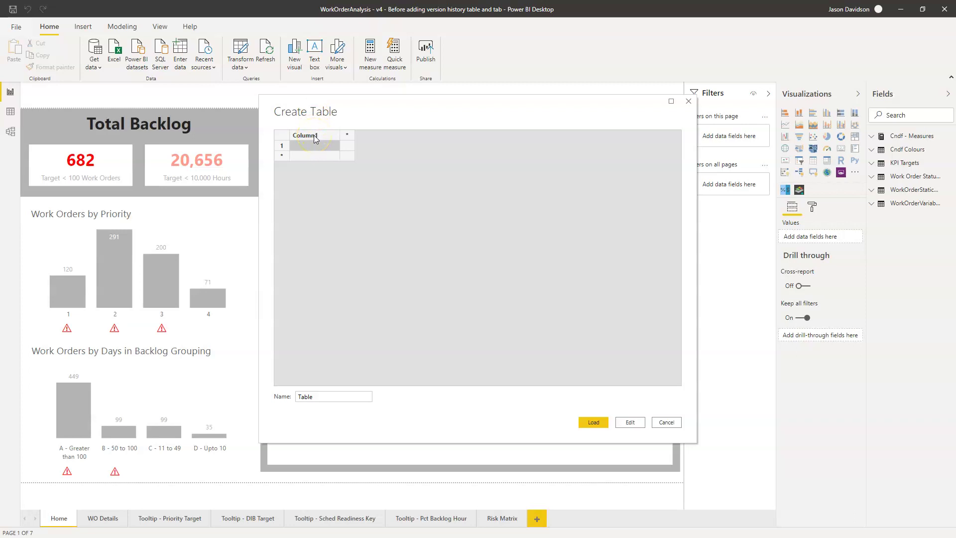
{"action": "double_click", "coordinate": [315, 139]}
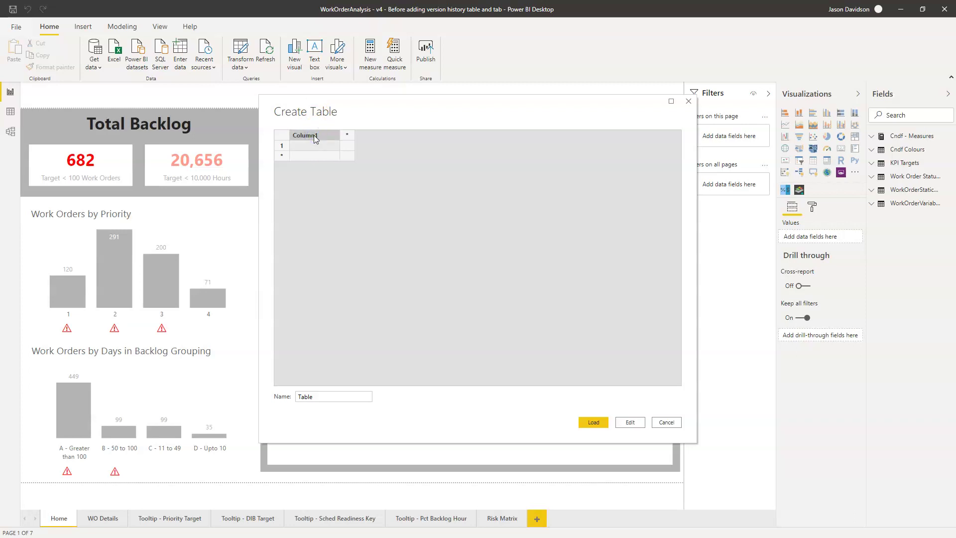
{"action": "type", "text": "Version"}
{"action": "left_click", "coordinate": [346, 135]}
{"action": "type", "text": "Date"}
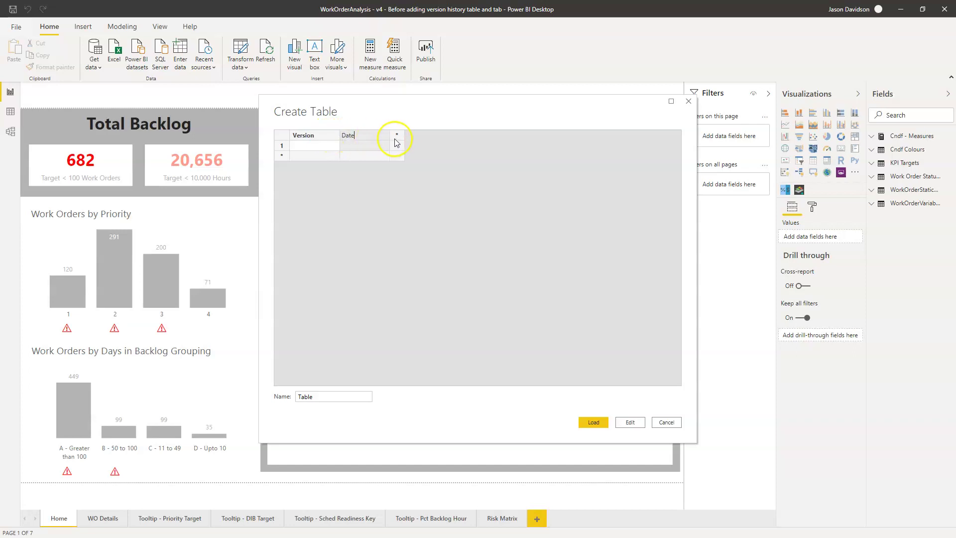
{"action": "left_click", "coordinate": [398, 136]}
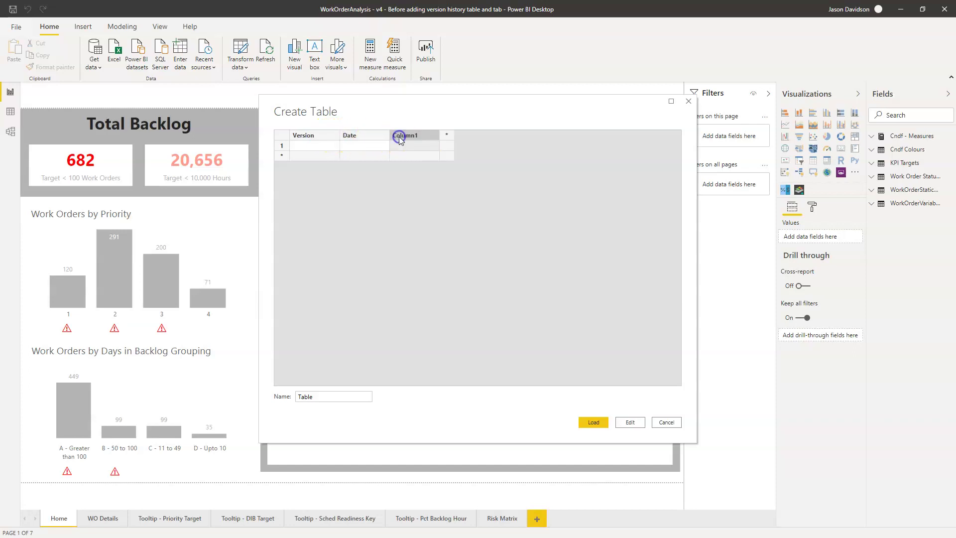
{"action": "type", "text": "Details"}
Add the Published By and Location columns to the new table
{"action": "left_click", "coordinate": [447, 135]}
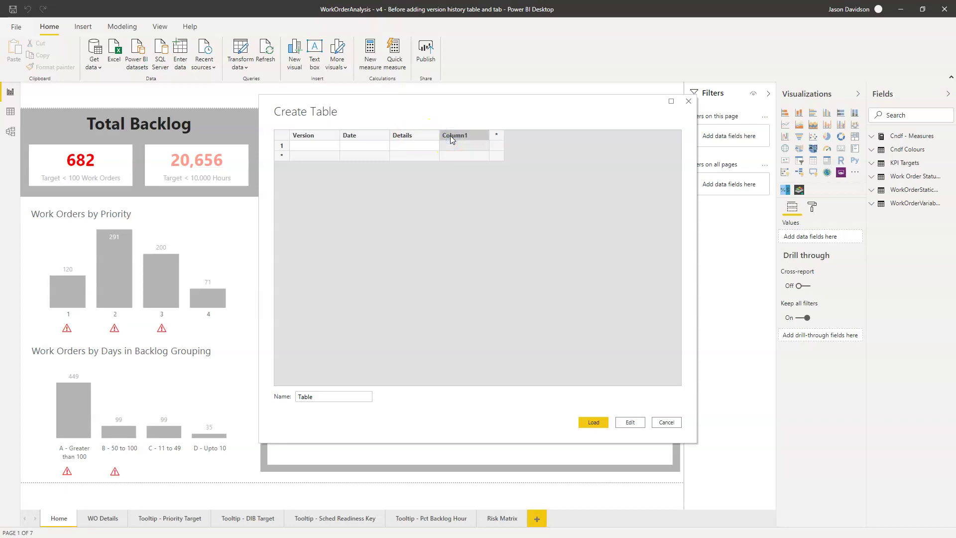
{"action": "type", "text": "P"}
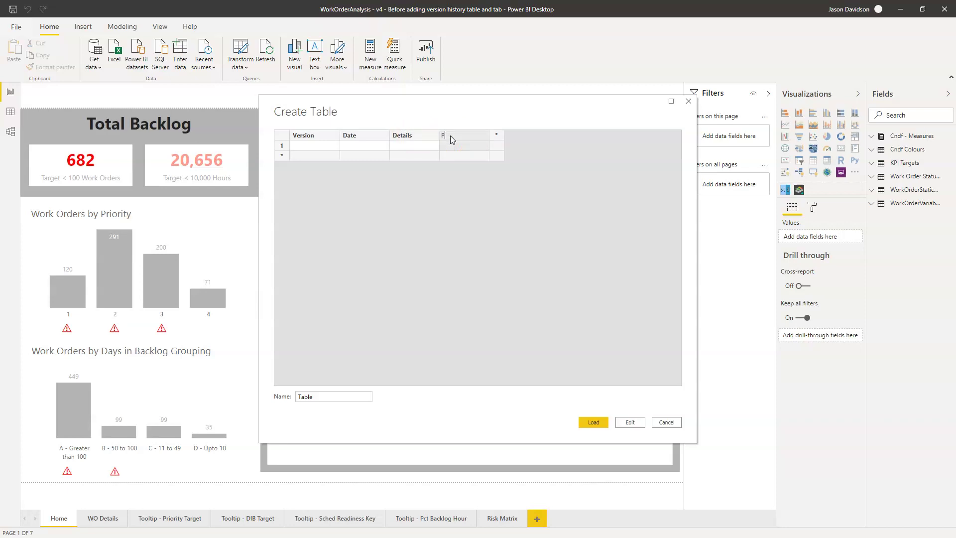
{"action": "type", "text": "ublished By"}
{"action": "left_click", "coordinate": [473, 133]}
{"action": "left_click", "coordinate": [497, 135]}
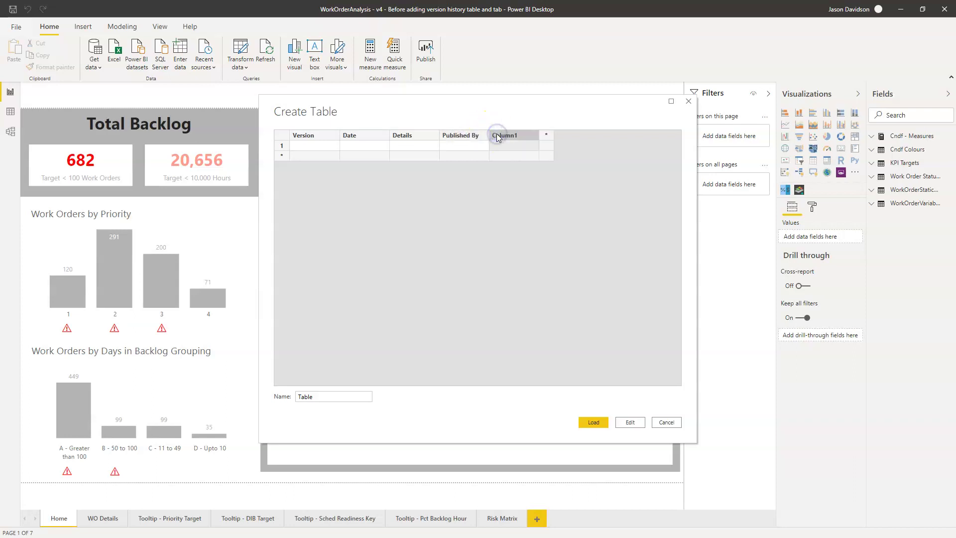
{"action": "type", "text": "Location"}
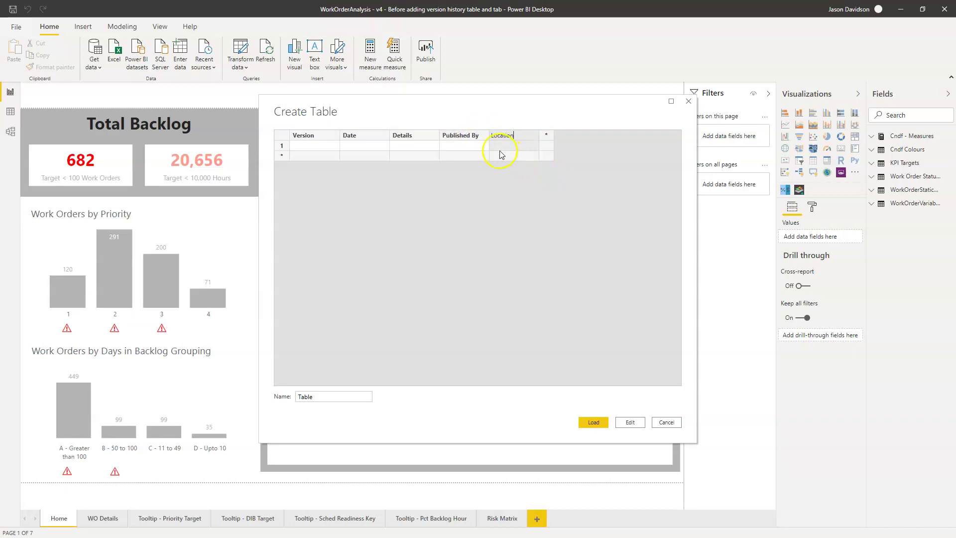
{"action": "left_click", "coordinate": [427, 157]}
Name the table Version History and open it for editing in Power Query Editor
{"action": "left_click", "coordinate": [512, 148]}
{"action": "double_click", "coordinate": [309, 396]}
{"action": "type", "text": "V"}
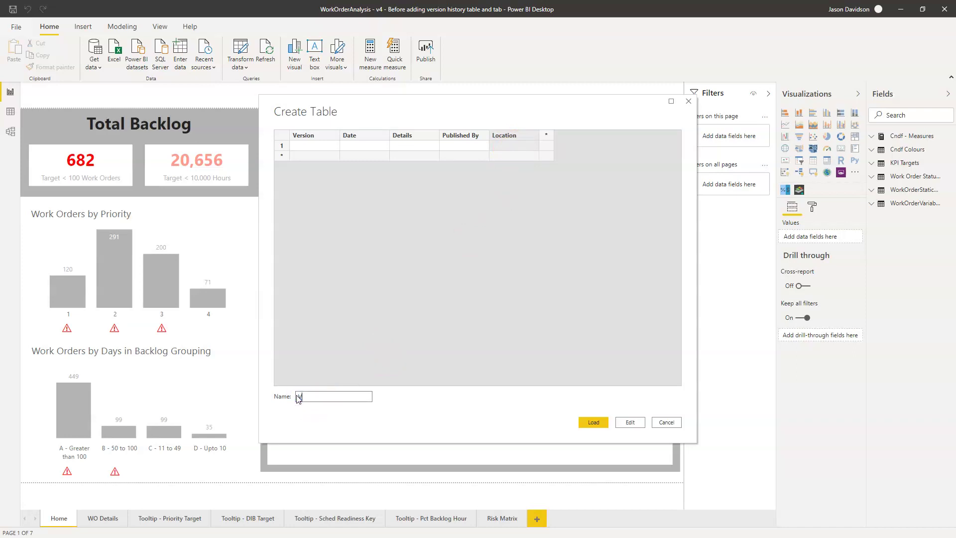
{"action": "type", "text": "ersion History"}
{"action": "left_click", "coordinate": [635, 424]}
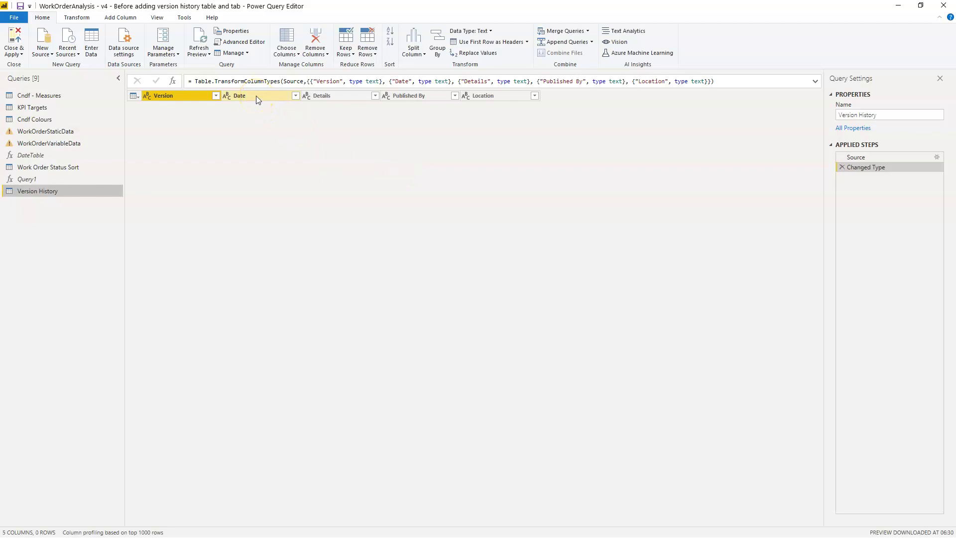
Set the Date column's type to Date, replacing the existing conversion, then Close & Apply
{"action": "left_click", "coordinate": [256, 95]}
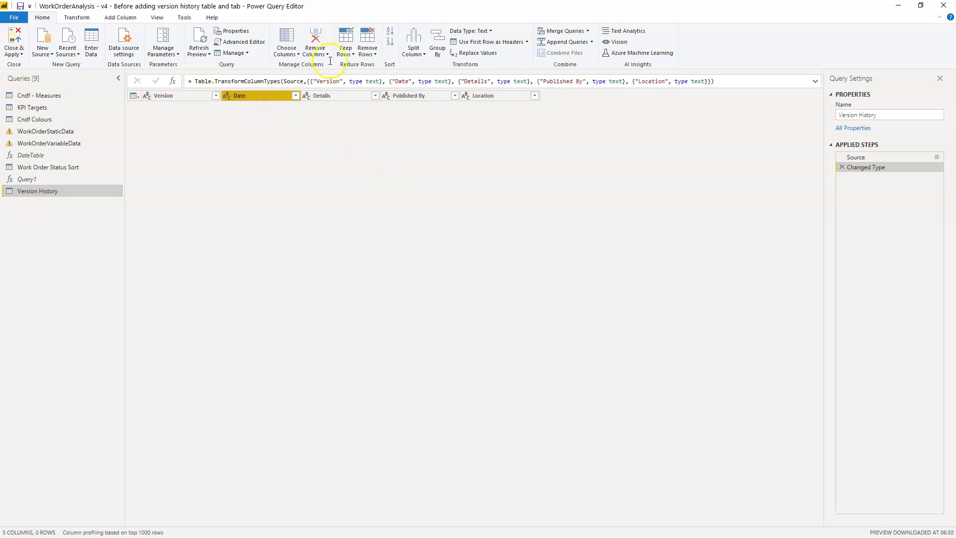
{"action": "left_click", "coordinate": [489, 31]}
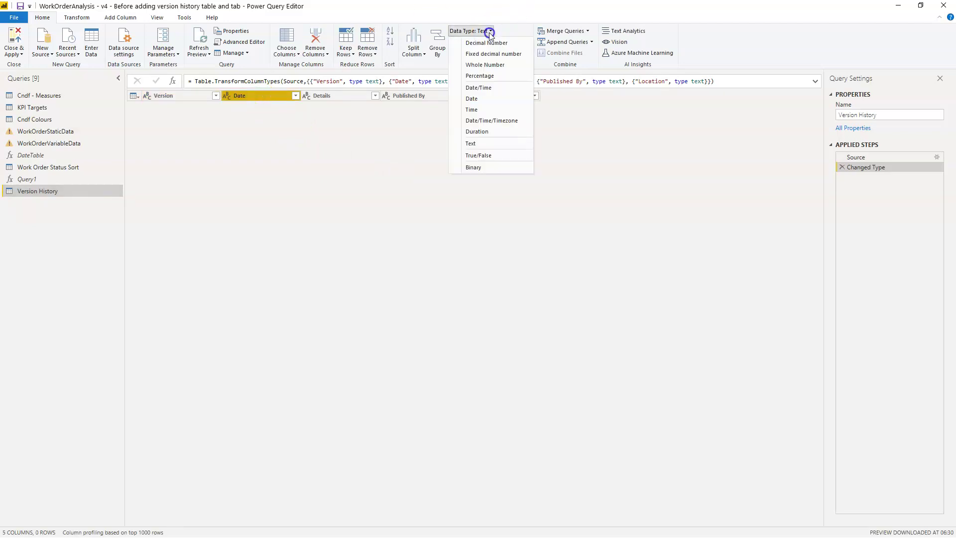
{"action": "left_click", "coordinate": [479, 99]}
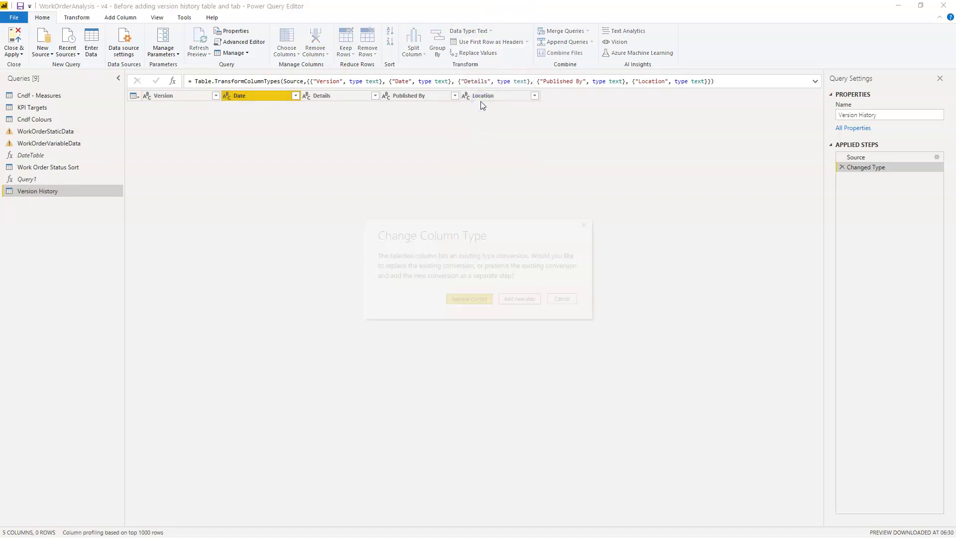
{"action": "left_click", "coordinate": [471, 298]}
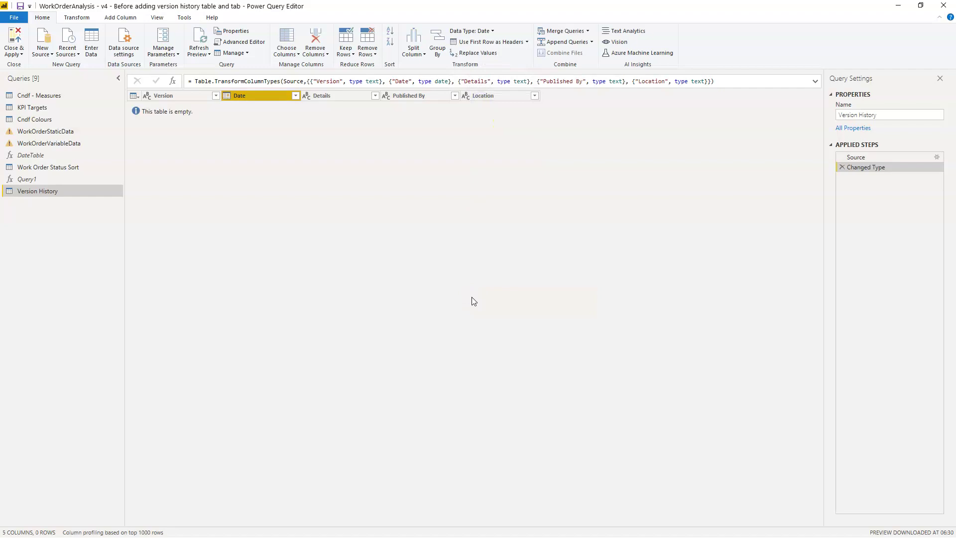
{"action": "left_click", "coordinate": [14, 34]}
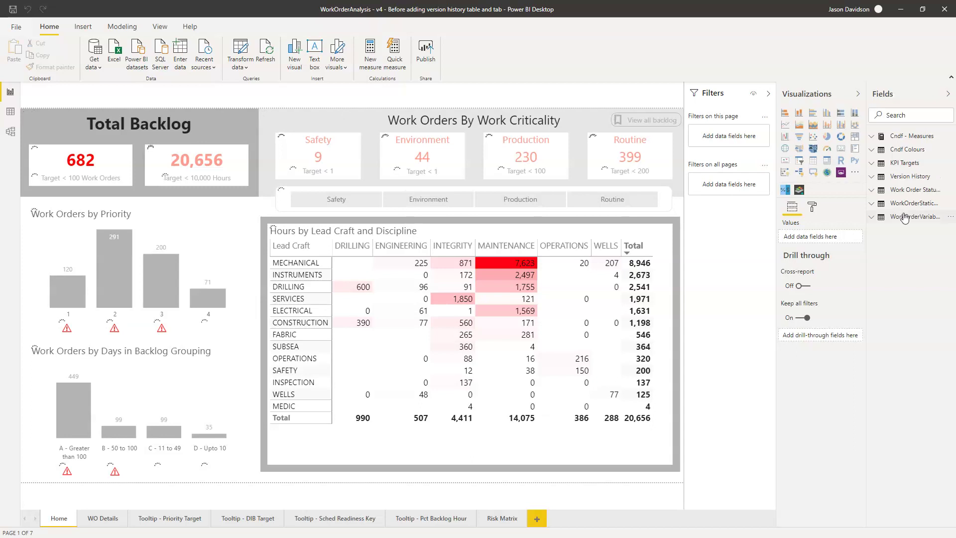
Expand Version History in Fields and reopen Power Query Editor through Transform data
{"action": "left_click", "coordinate": [899, 177]}
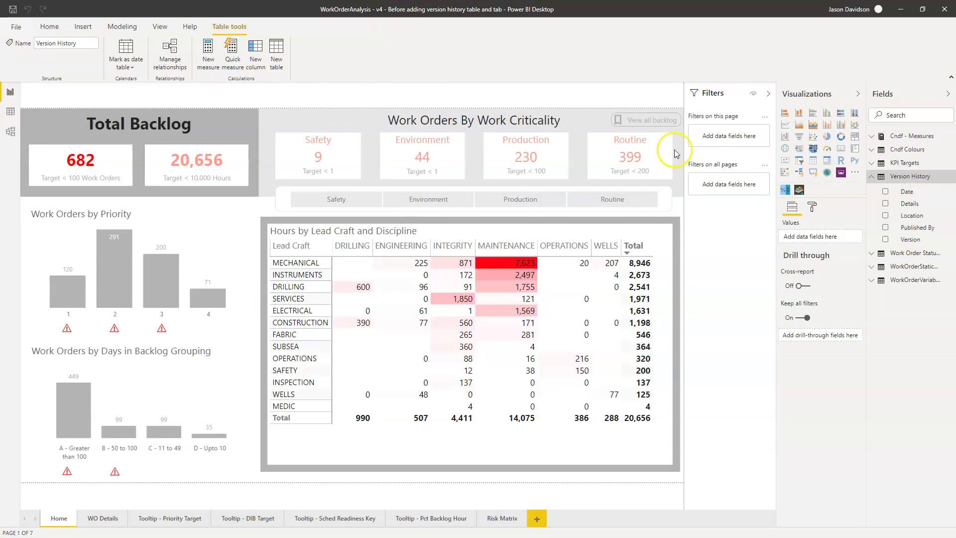
{"action": "left_click", "coordinate": [49, 26]}
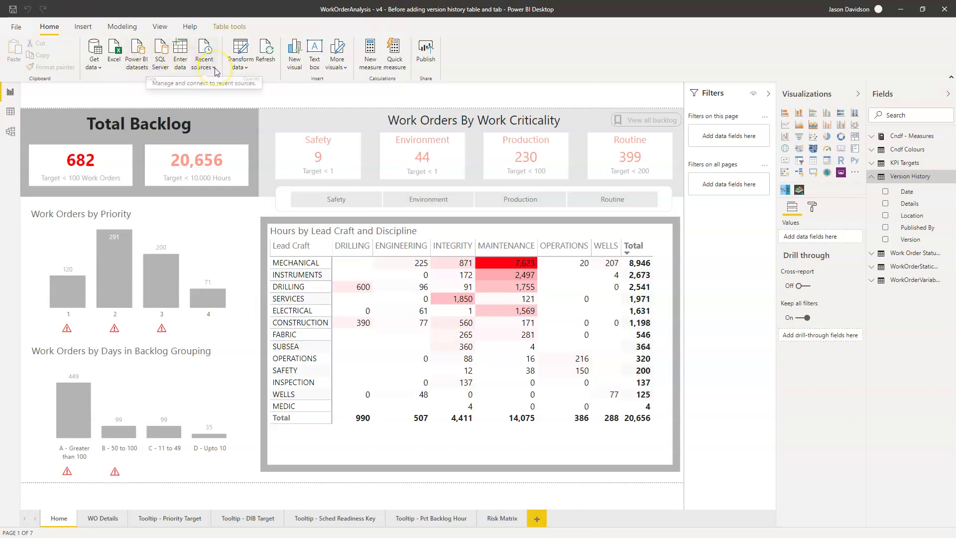
{"action": "left_click", "coordinate": [245, 65]}
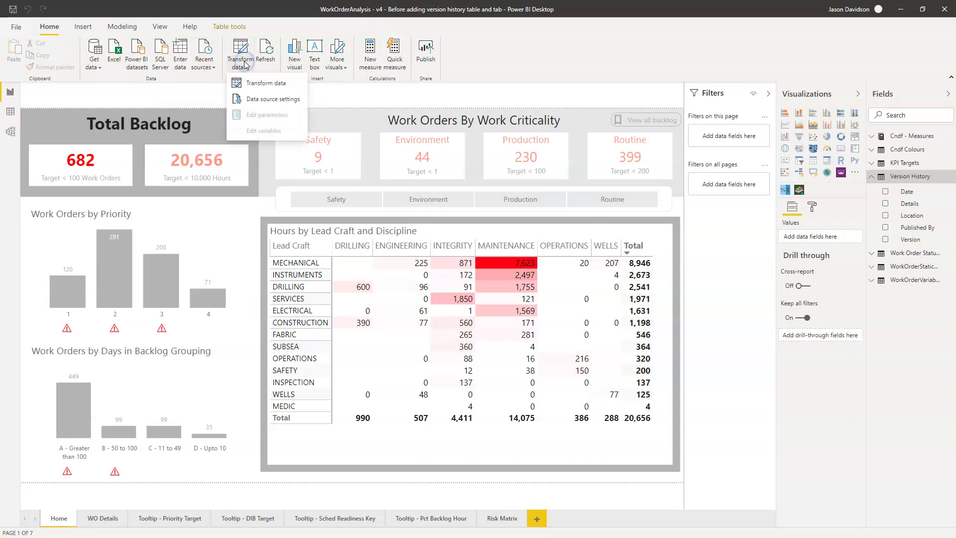
{"action": "left_click", "coordinate": [264, 83]}
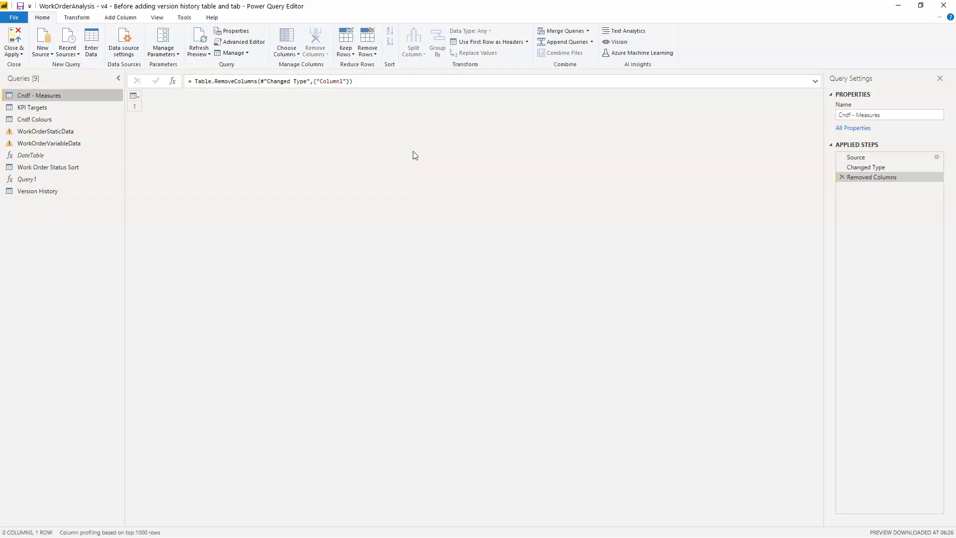
Open the Version History Source step's Create Table grid and enter row 1: version 1, details 'Initial'
{"action": "left_click", "coordinate": [50, 191]}
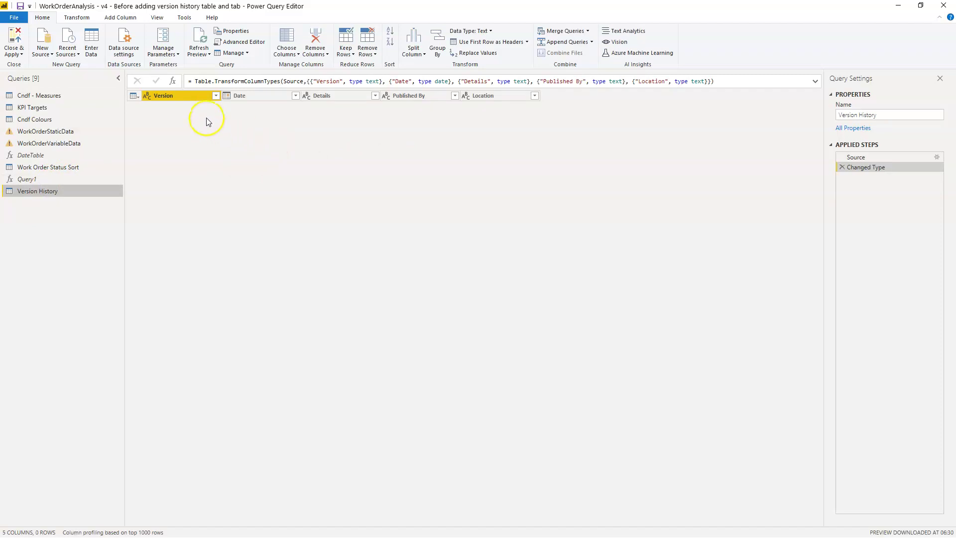
{"action": "left_click", "coordinate": [858, 158]}
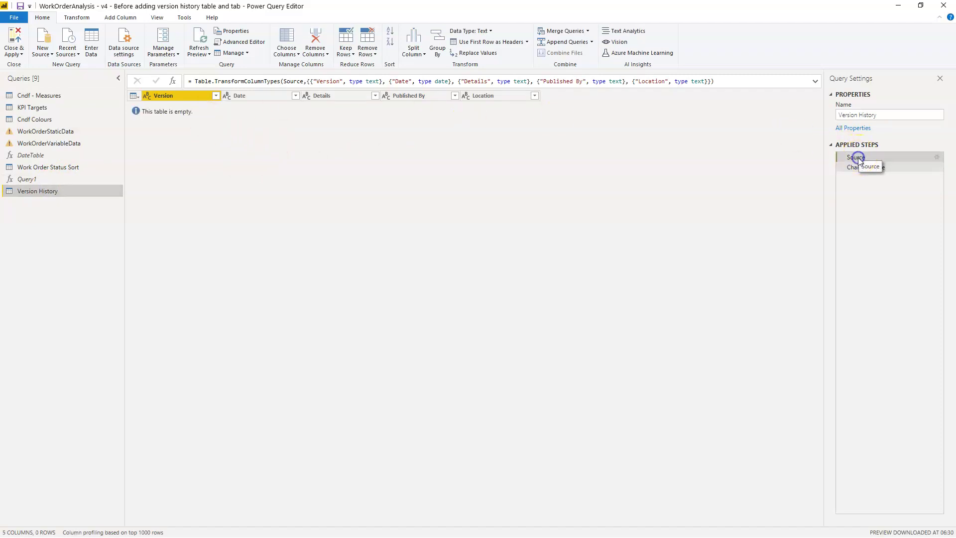
{"action": "left_click", "coordinate": [938, 158]}
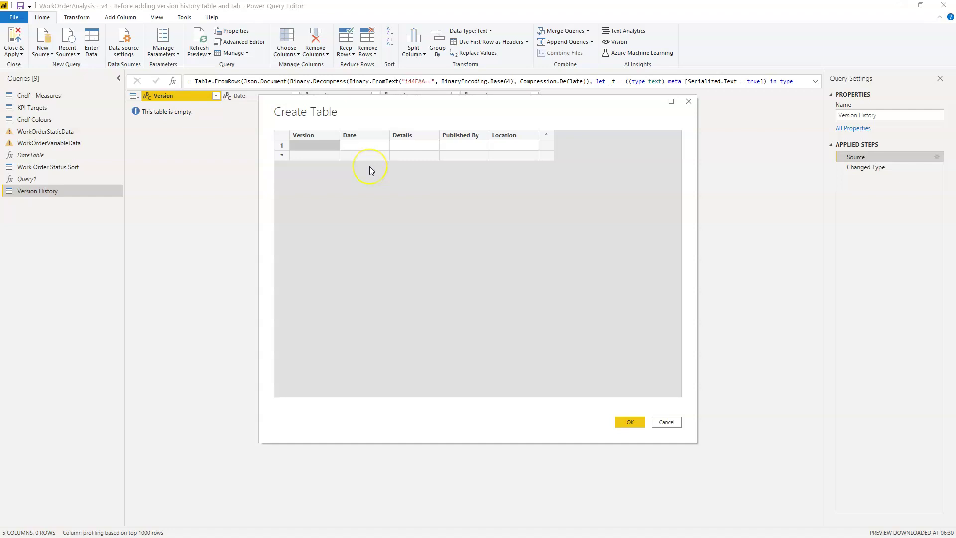
{"action": "type", "text": "0"}
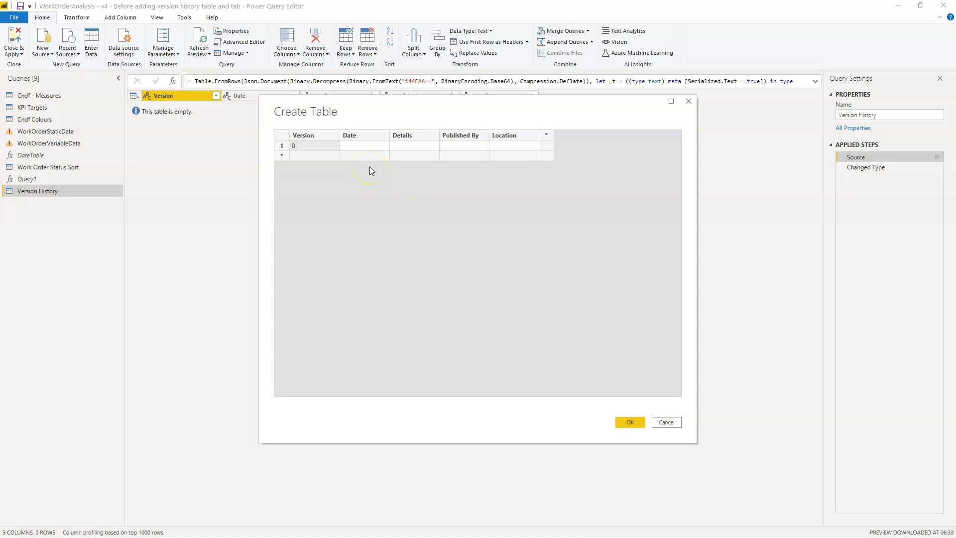
{"action": "key", "text": "BackSpace"}
{"action": "type", "text": "1"}
{"action": "left_click", "coordinate": [368, 142]}
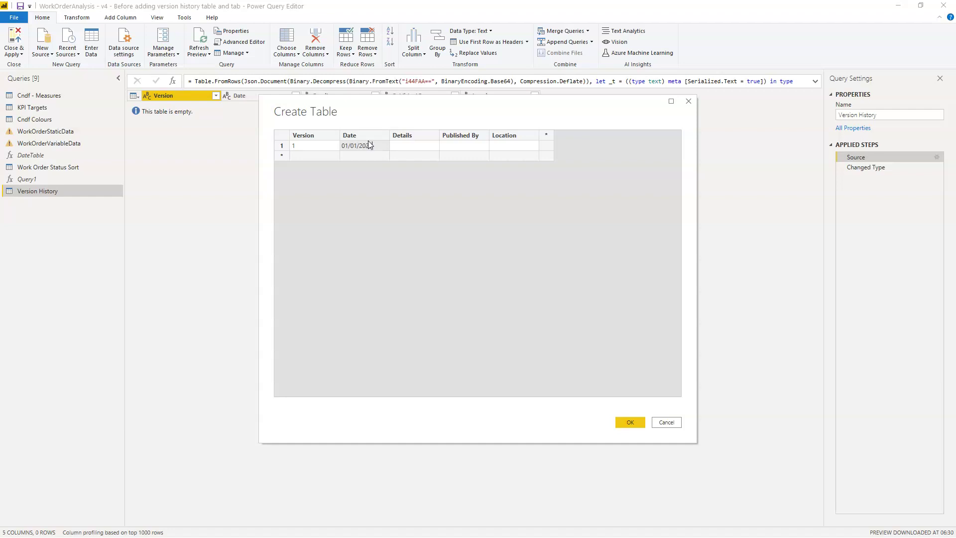
{"action": "left_click", "coordinate": [405, 146]}
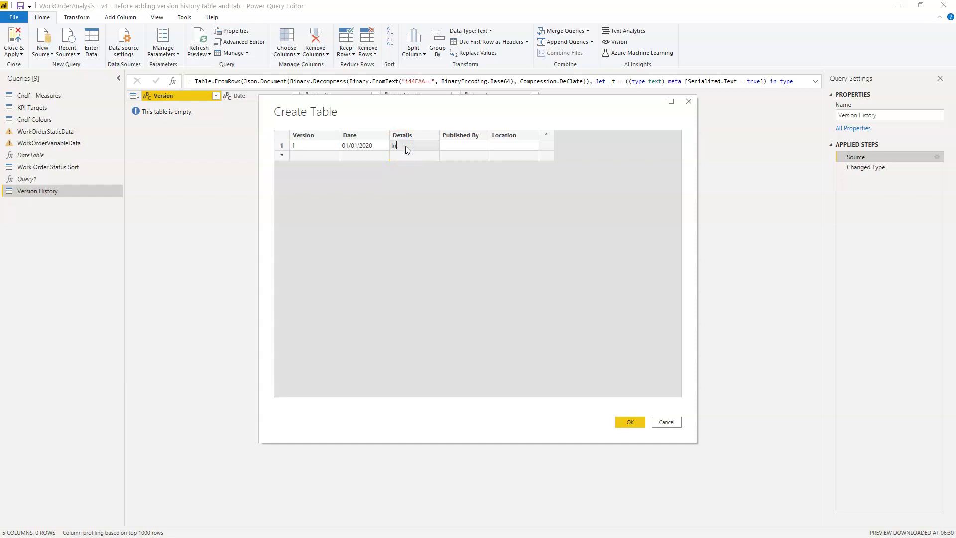
{"action": "type", "text": "Initial report pu..."}
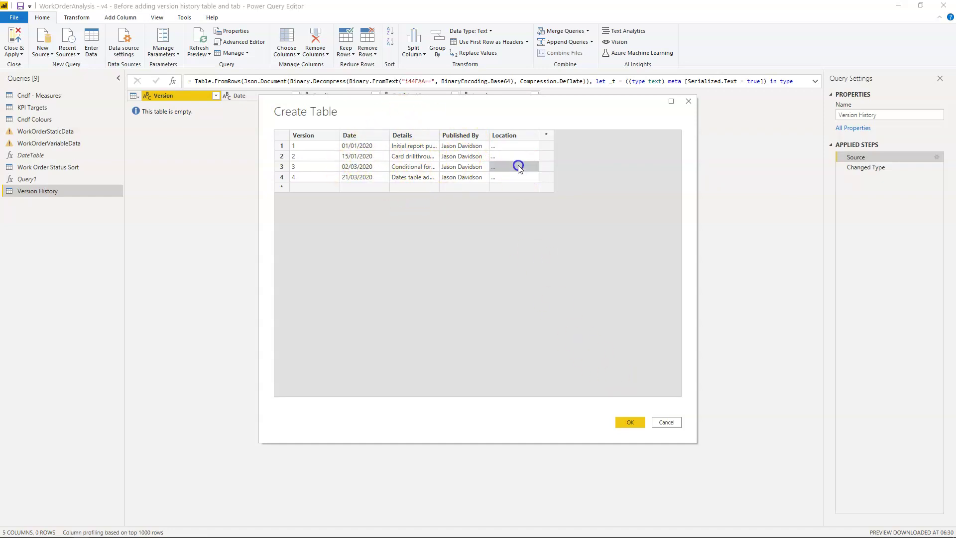
Confirm the Create Table rows with OK and Close & Apply to load them
{"action": "left_click", "coordinate": [634, 421]}
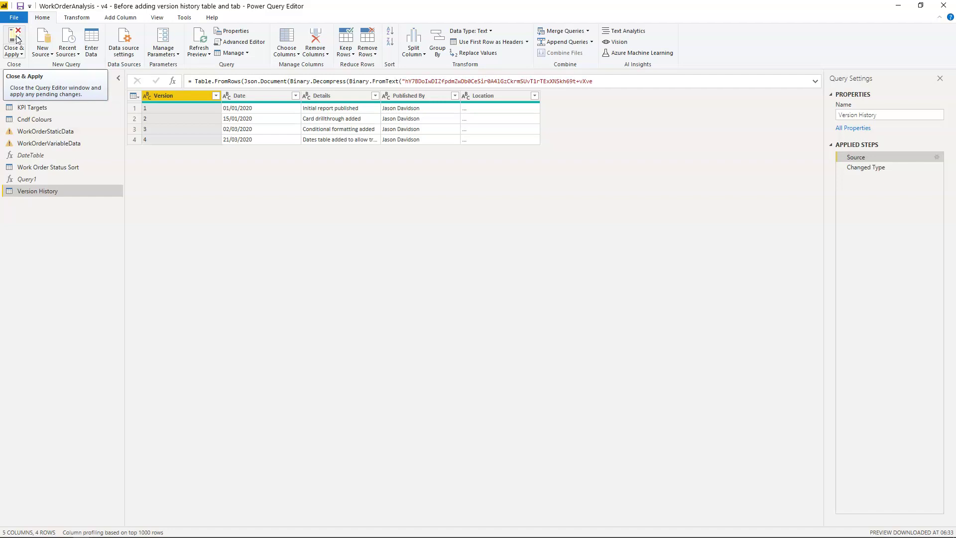
{"action": "left_click", "coordinate": [17, 39]}
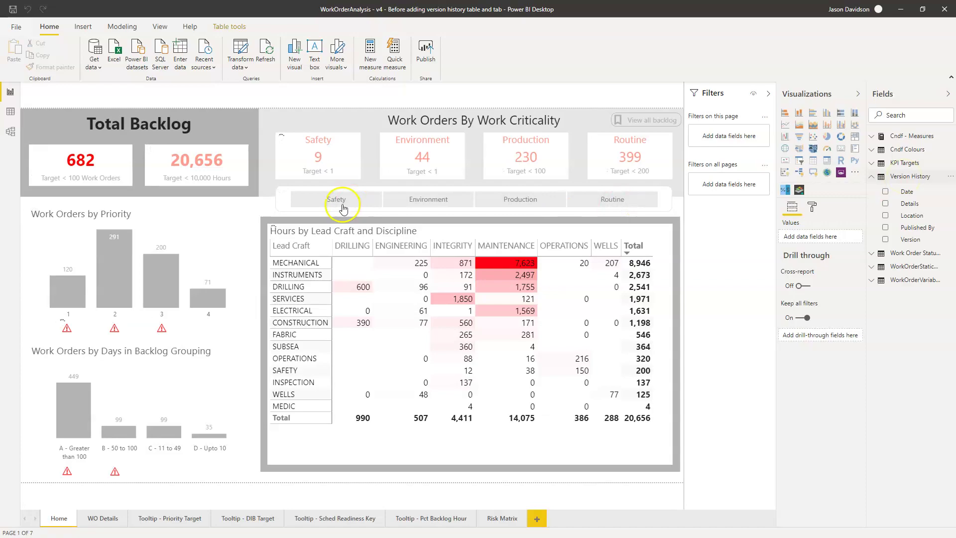
{"action": "left_click", "coordinate": [11, 114]}
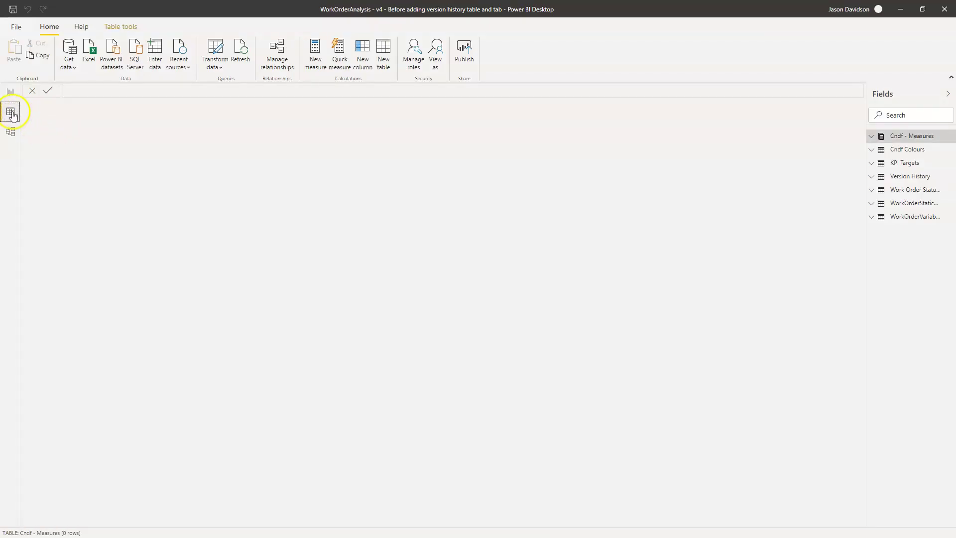
{"action": "left_click", "coordinate": [889, 178]}
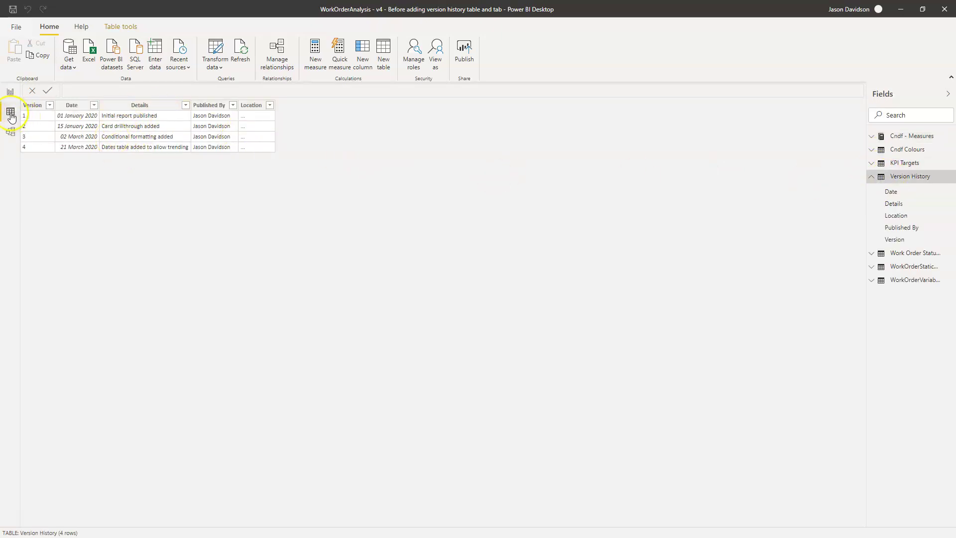
{"action": "left_click", "coordinate": [10, 92]}
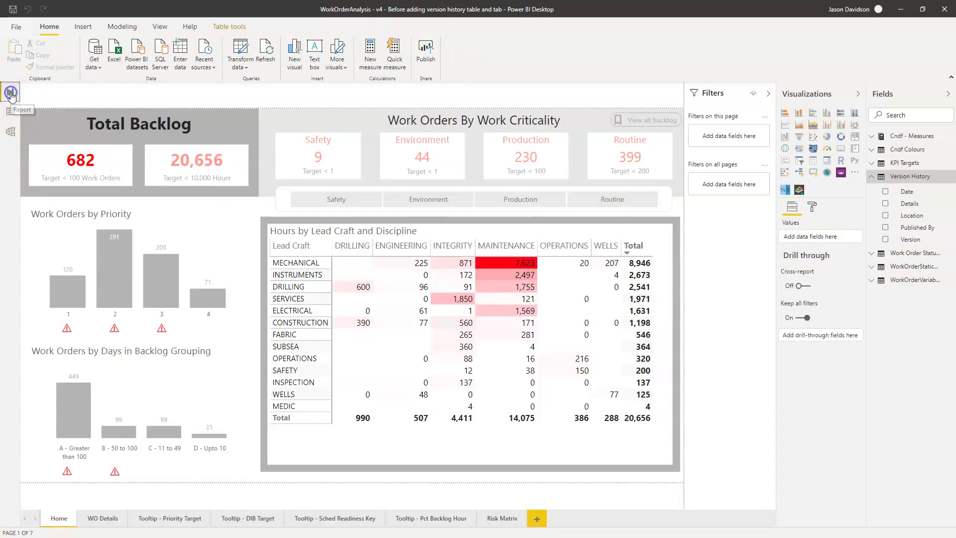
Add a new report page named Version History
{"action": "left_click", "coordinate": [537, 518]}
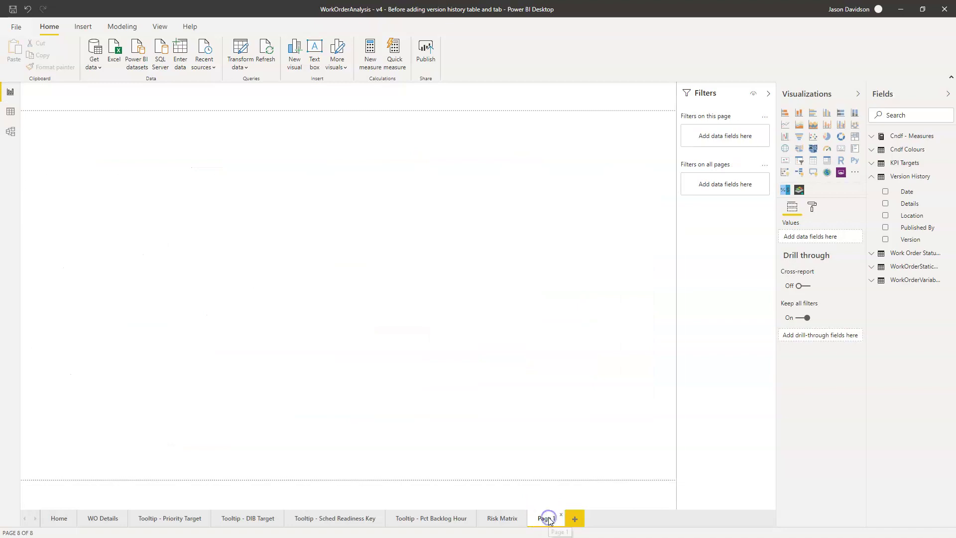
{"action": "double_click", "coordinate": [547, 517]}
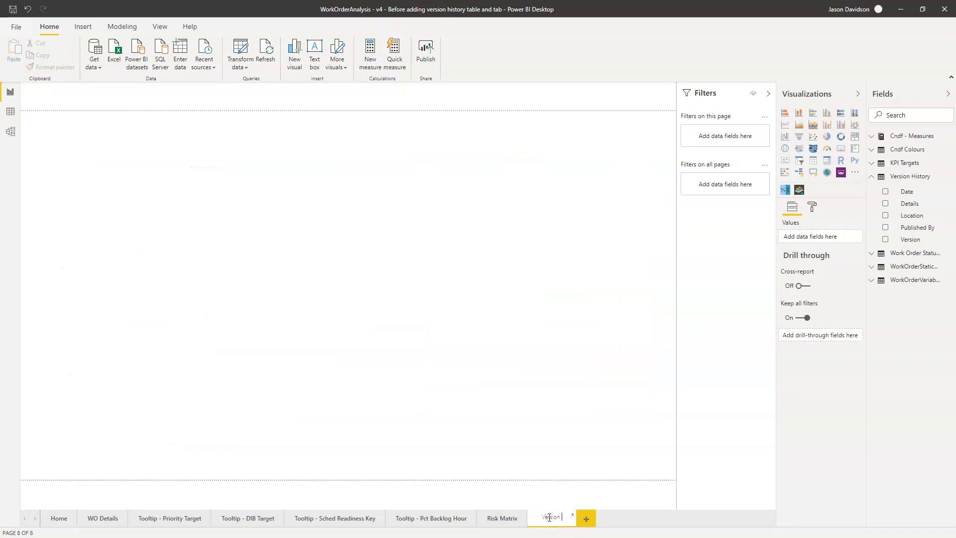
{"action": "type", "text": "Version History"}
{"action": "key", "text": "Return"}
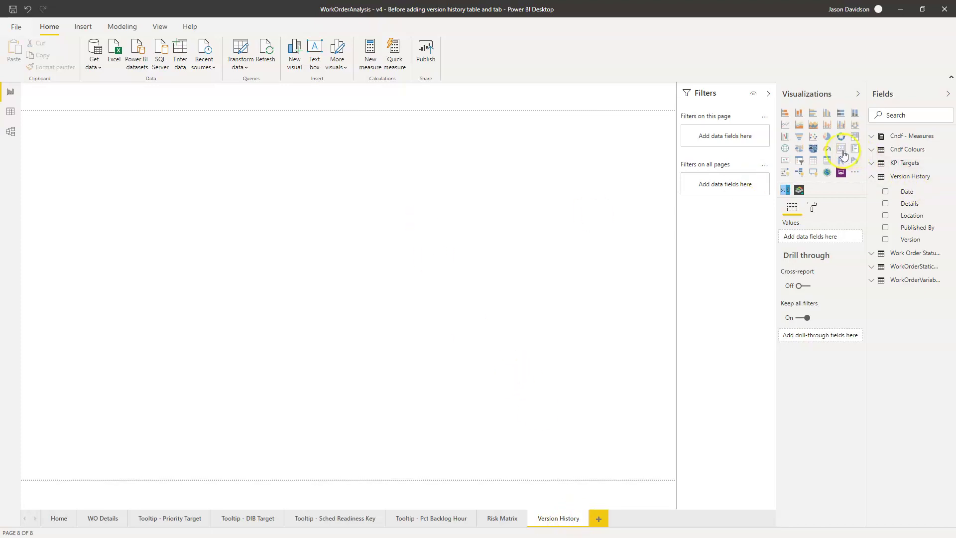
Insert a table visual with Date, Details, Location, Published By and Version, widened to show all columns
{"action": "left_click", "coordinate": [826, 161]}
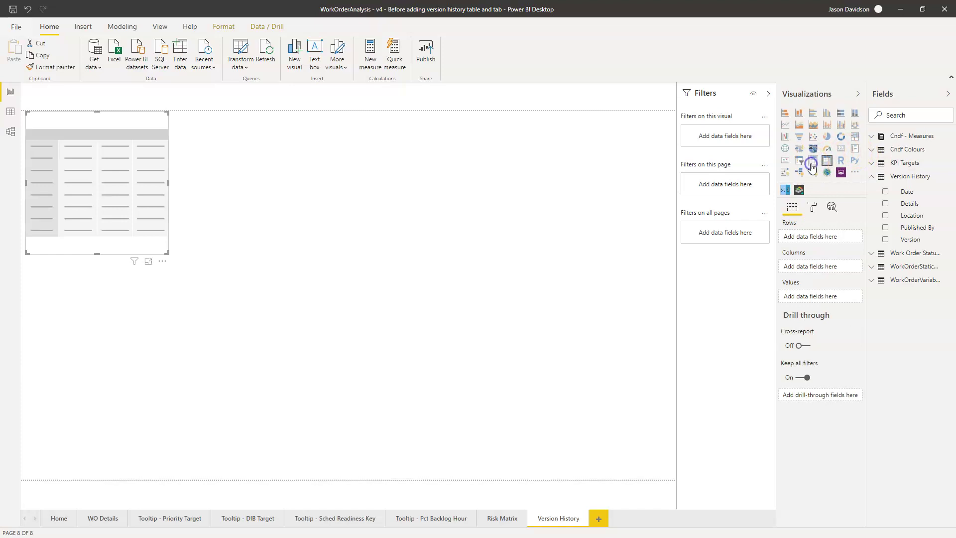
{"action": "left_click", "coordinate": [811, 165]}
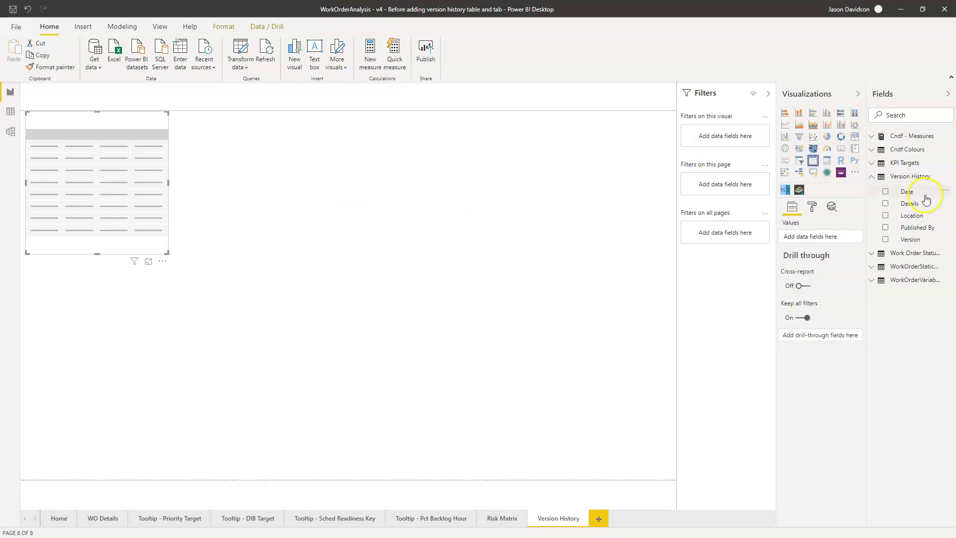
{"action": "left_click_drag", "start_coordinate": [924, 195], "coordinate": [841, 235]}
{"action": "left_click_drag", "start_coordinate": [909, 203], "coordinate": [828, 249]}
{"action": "left_click_drag", "start_coordinate": [912, 215], "coordinate": [842, 254]}
{"action": "left_click_drag", "start_coordinate": [891, 228], "coordinate": [858, 267]}
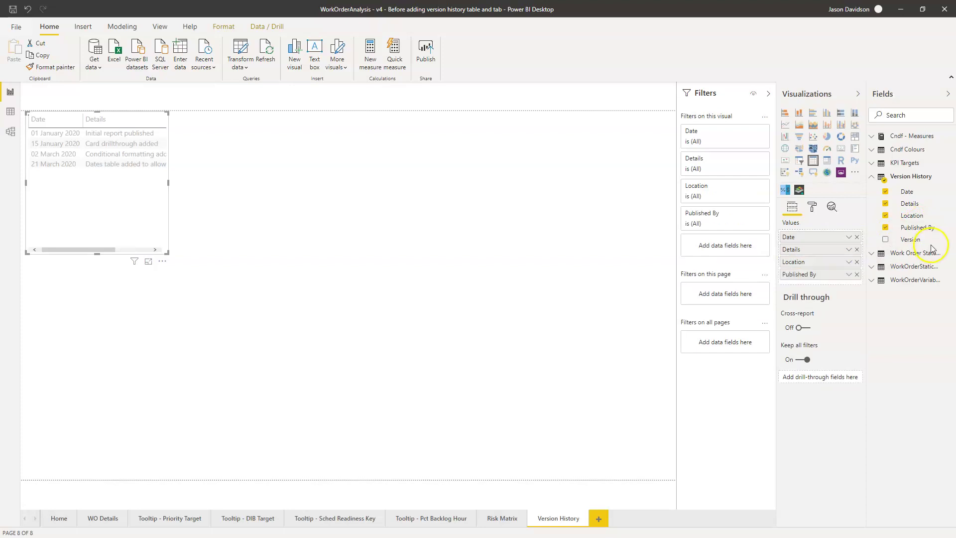
{"action": "left_click_drag", "start_coordinate": [910, 240], "coordinate": [843, 236]}
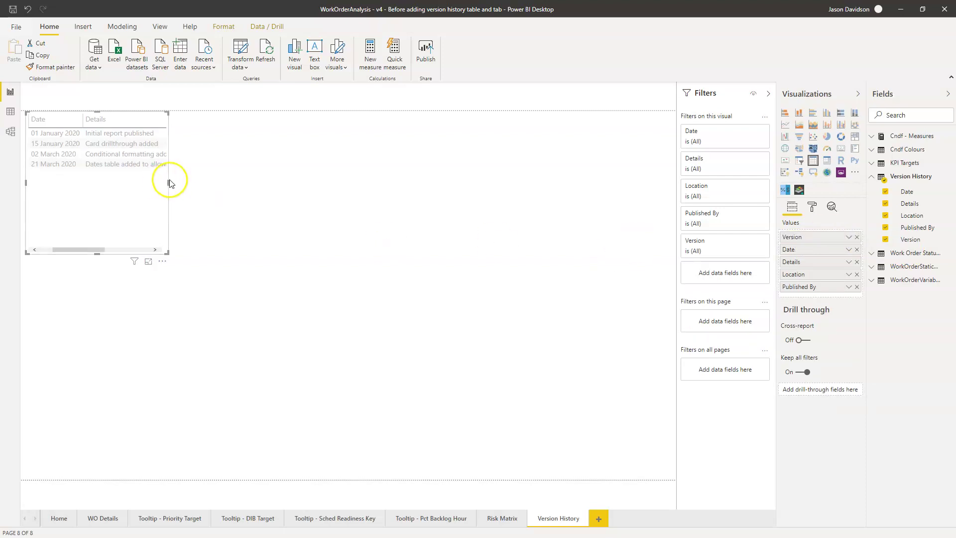
{"action": "left_click_drag", "start_coordinate": [169, 183], "coordinate": [341, 207]}
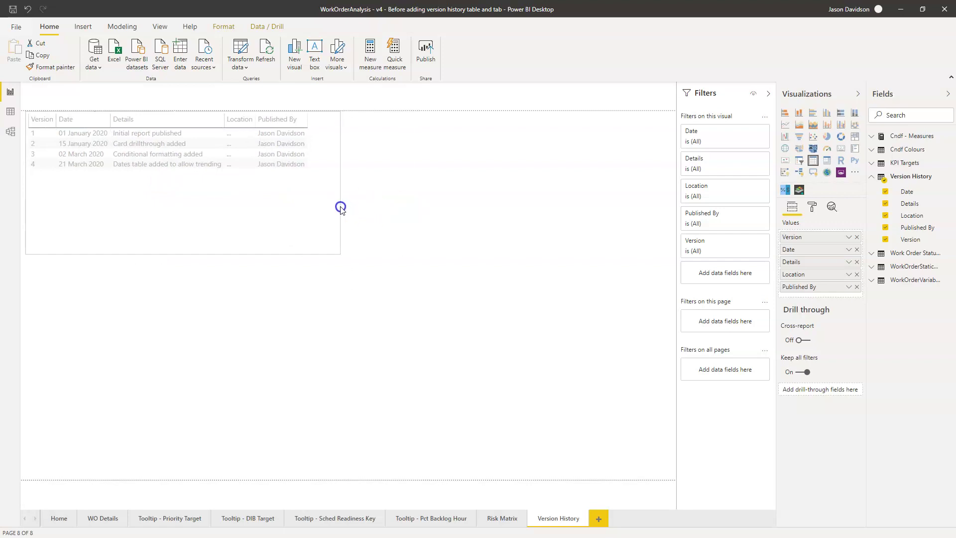
{"action": "left_click", "coordinate": [374, 200]}
Select the table and browse its Field formatting and Grid settings in the Format pane
{"action": "left_click", "coordinate": [812, 207]}
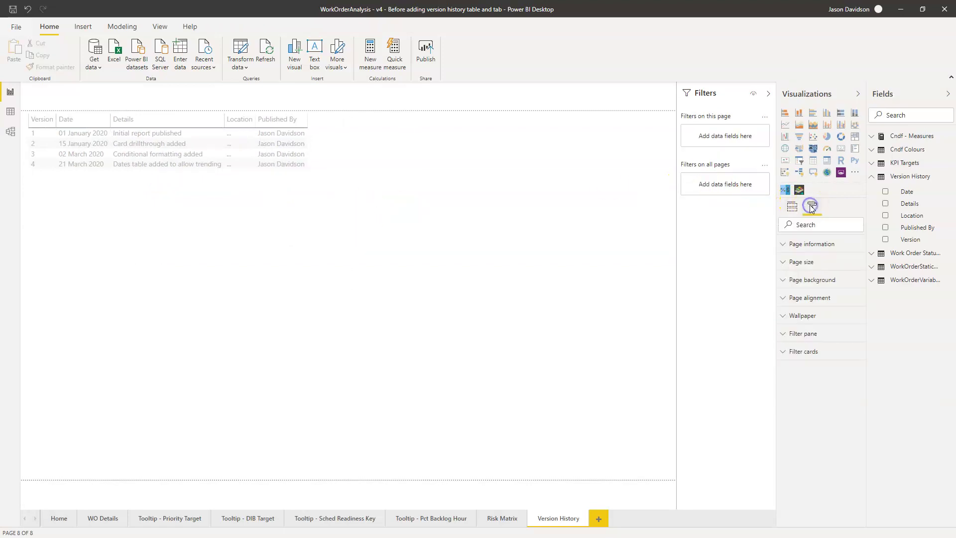
{"action": "left_click", "coordinate": [561, 201]}
{"action": "left_click", "coordinate": [324, 160]}
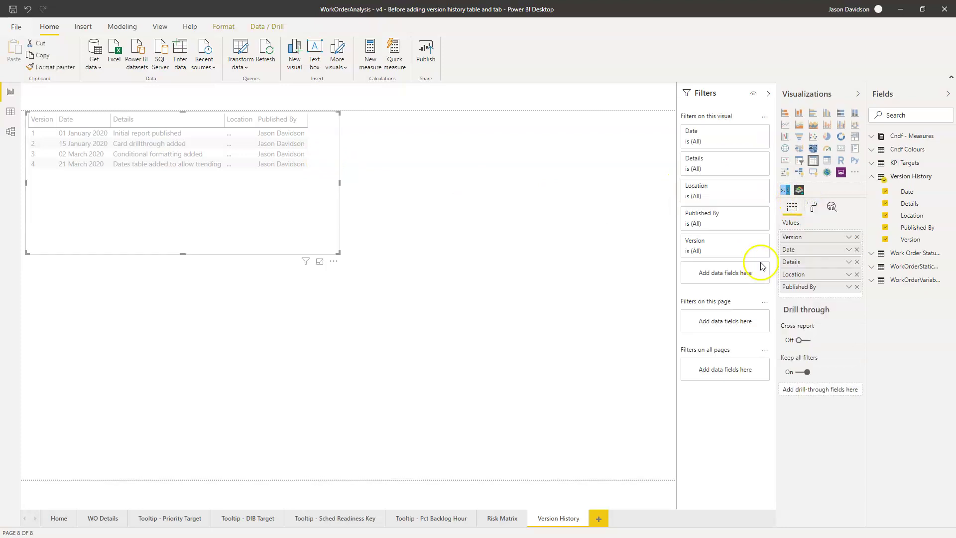
{"action": "left_click", "coordinate": [809, 207]}
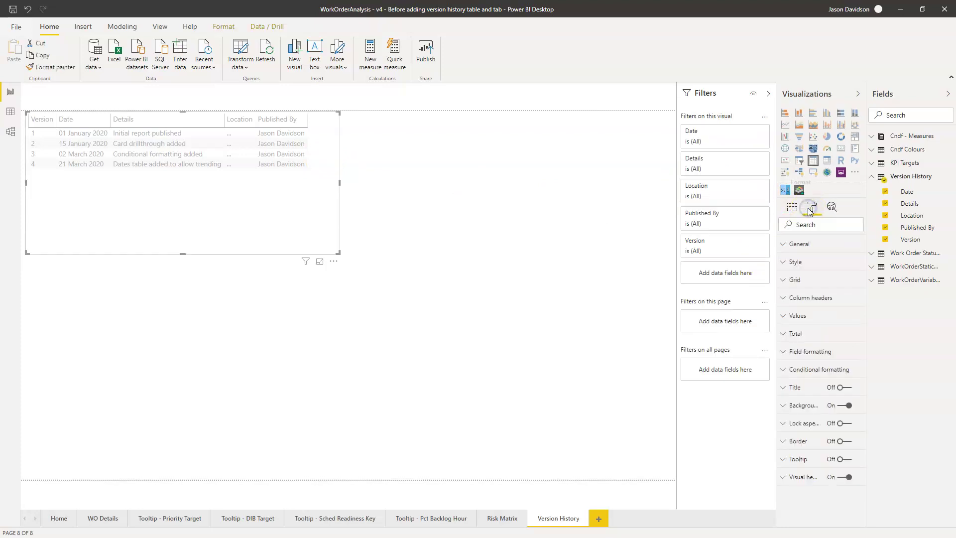
{"action": "left_click", "coordinate": [785, 354]}
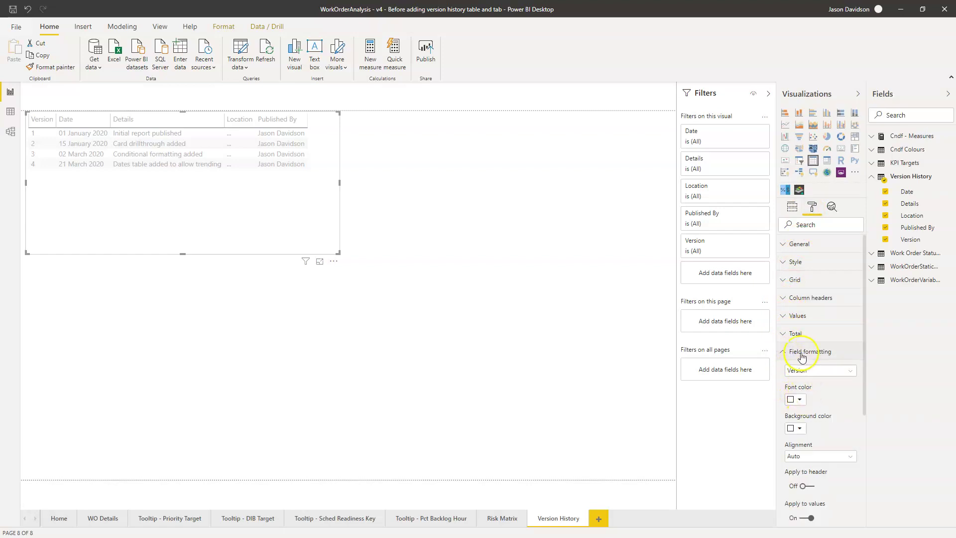
{"action": "left_click", "coordinate": [784, 352]}
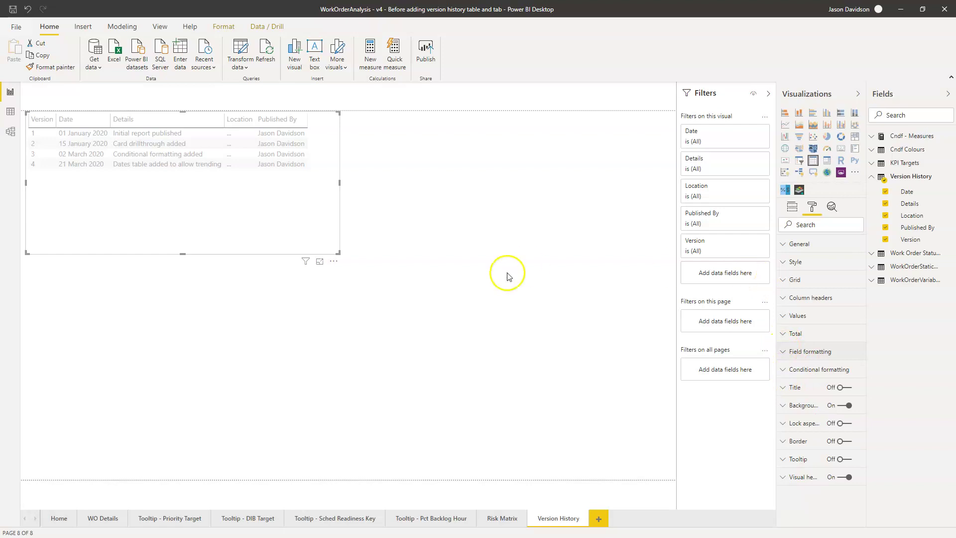
{"action": "left_click", "coordinate": [784, 281]}
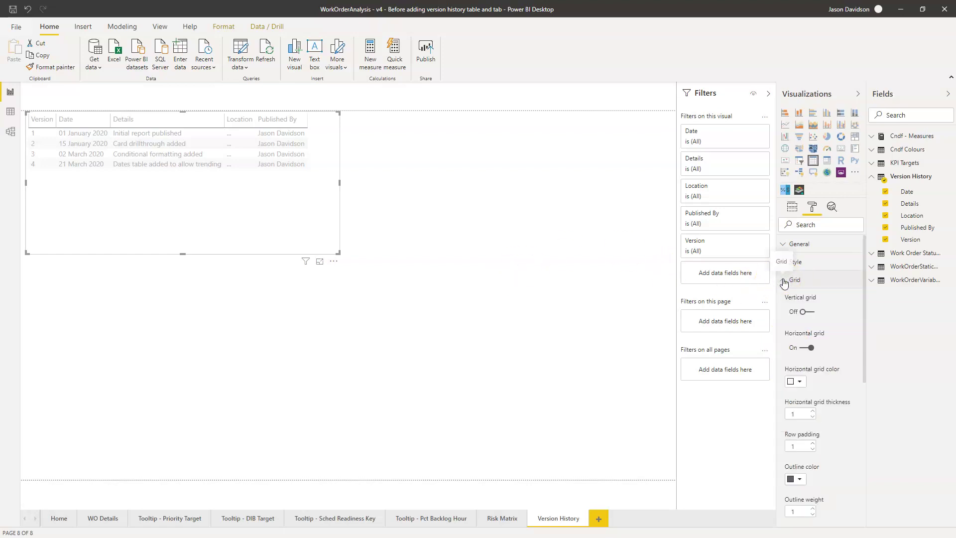
{"action": "scroll", "coordinate": [822, 395], "scroll_direction": "down", "scroll_amount": 5}
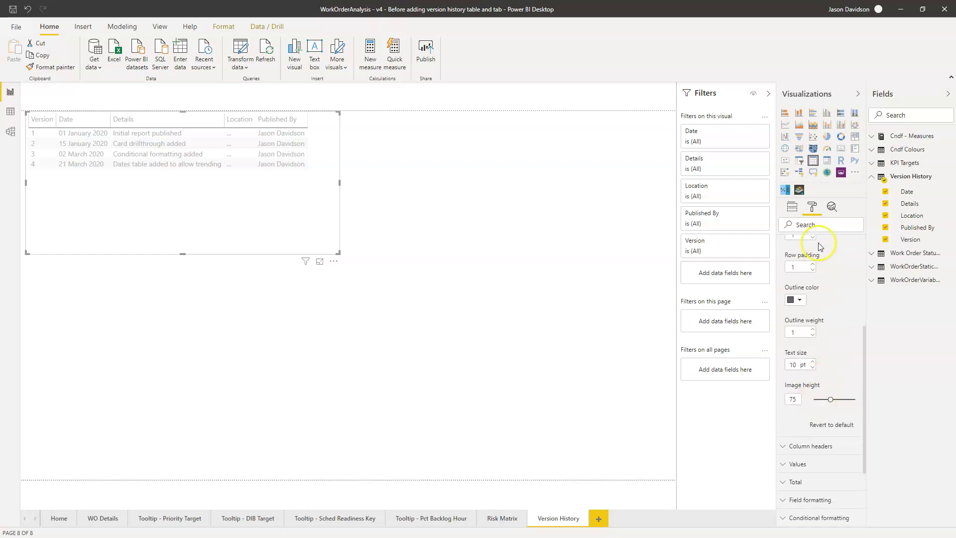
Search the format options for 'colu', then drag the Details column wider
{"action": "left_click", "coordinate": [814, 225]}
{"action": "type", "text": "colur"}
{"action": "key", "text": "BackSpace"}
{"action": "key", "text": "BackSpace"}
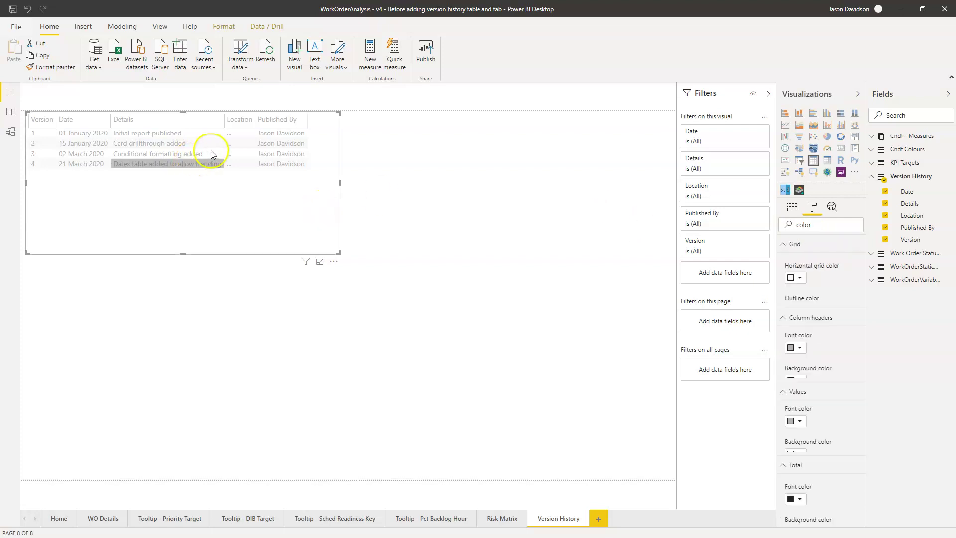
{"action": "left_click_drag", "start_coordinate": [80, 122], "coordinate": [251, 120]}
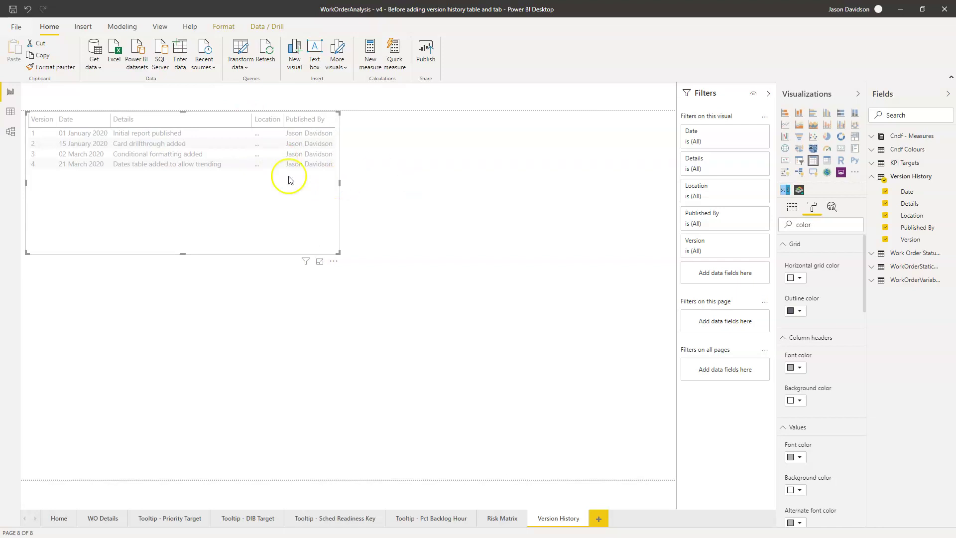
{"action": "left_click", "coordinate": [438, 149]}
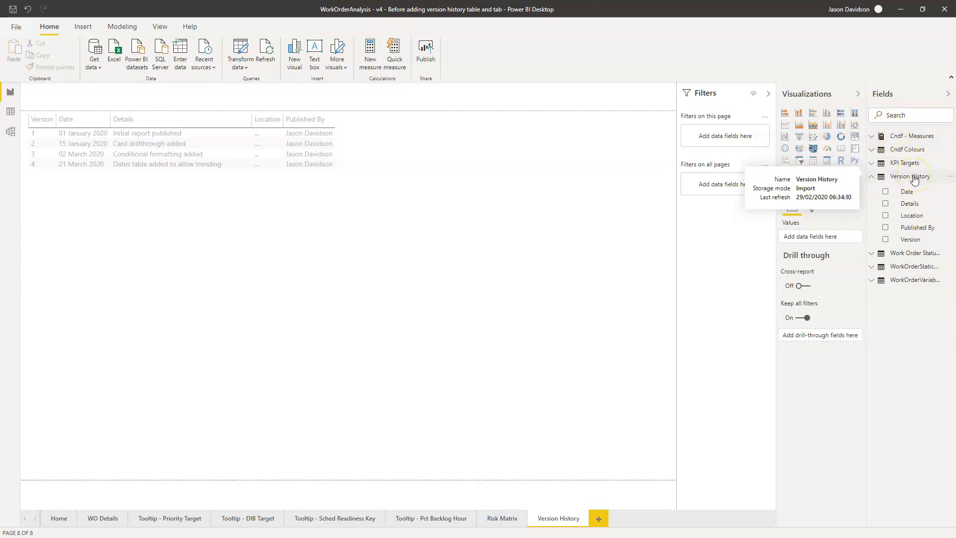
Hide the Version History table and turn on View hidden in the Fields pane
{"action": "left_click", "coordinate": [951, 178]}
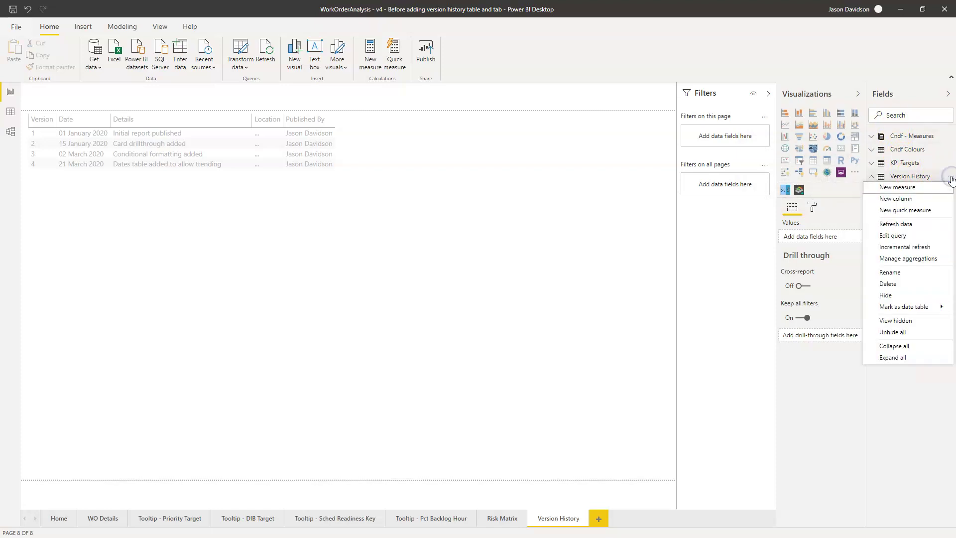
{"action": "left_click", "coordinate": [907, 295]}
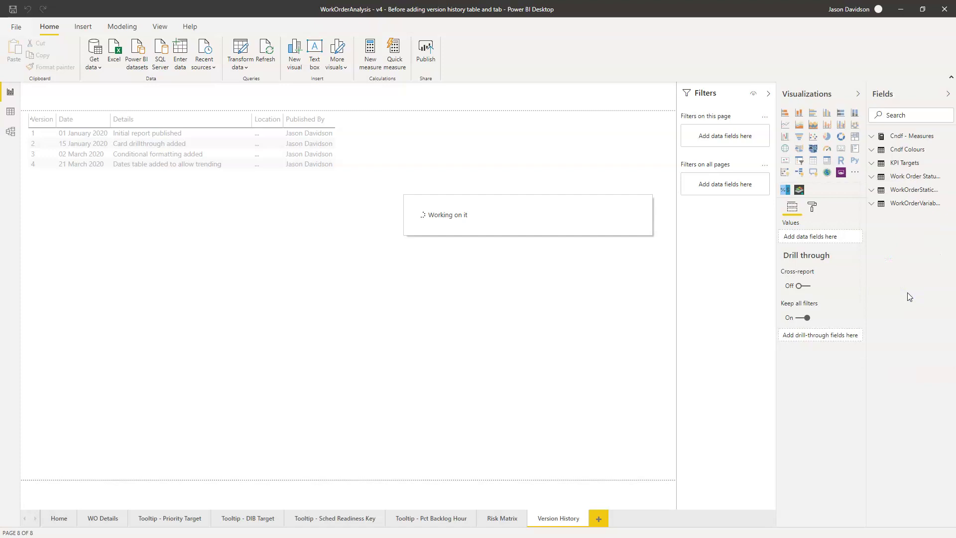
{"action": "left_click", "coordinate": [909, 214]}
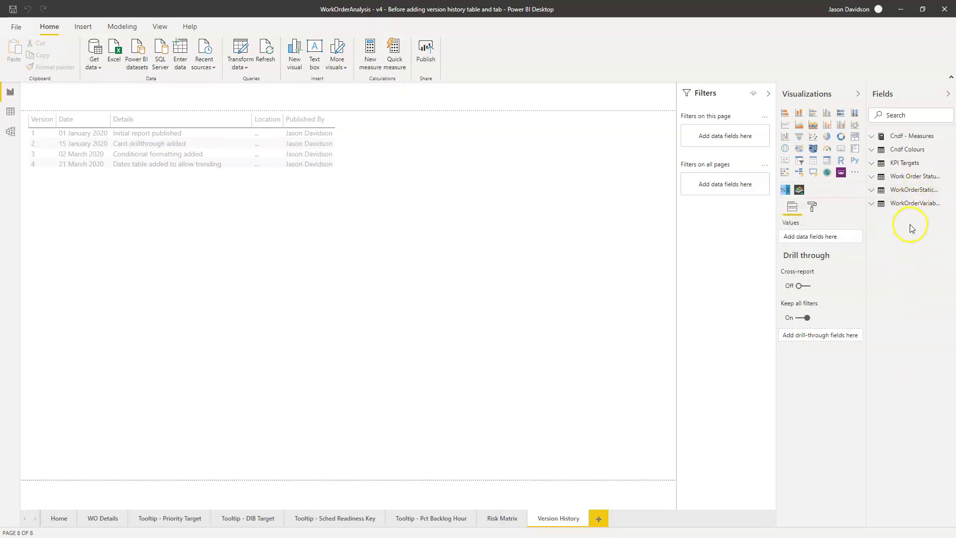
{"action": "right_click", "coordinate": [911, 224]}
{"action": "left_click", "coordinate": [887, 232]}
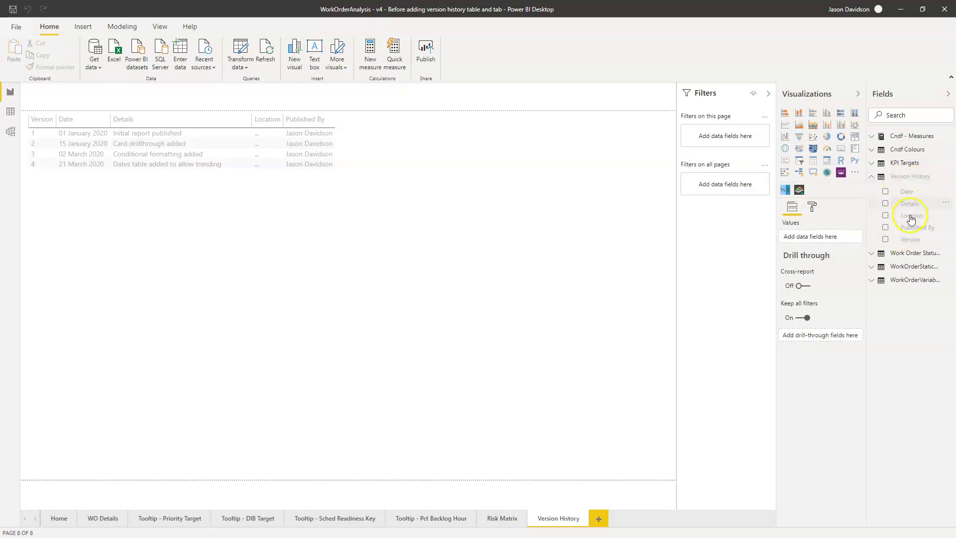
Unhide the Version History table, then hide it again
{"action": "left_click", "coordinate": [951, 179]}
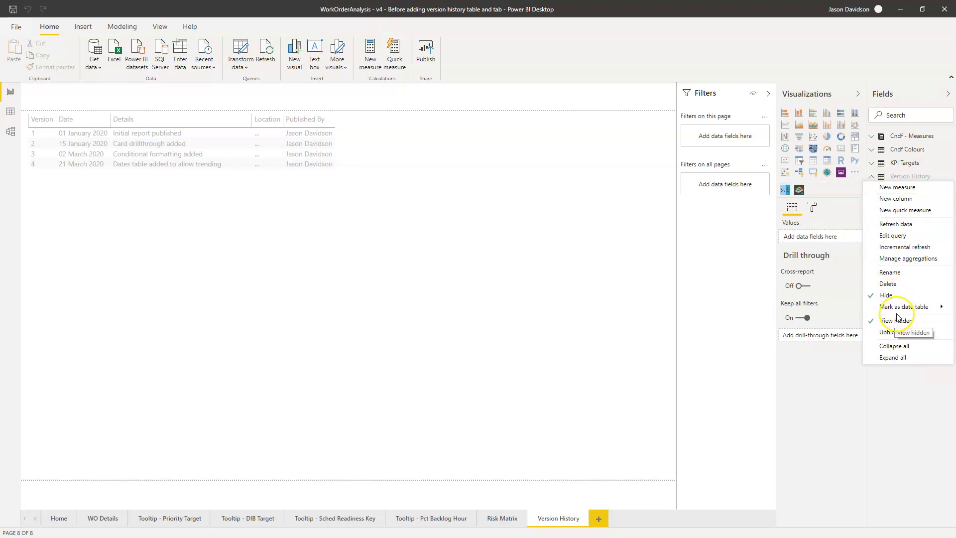
{"action": "left_click", "coordinate": [892, 295]}
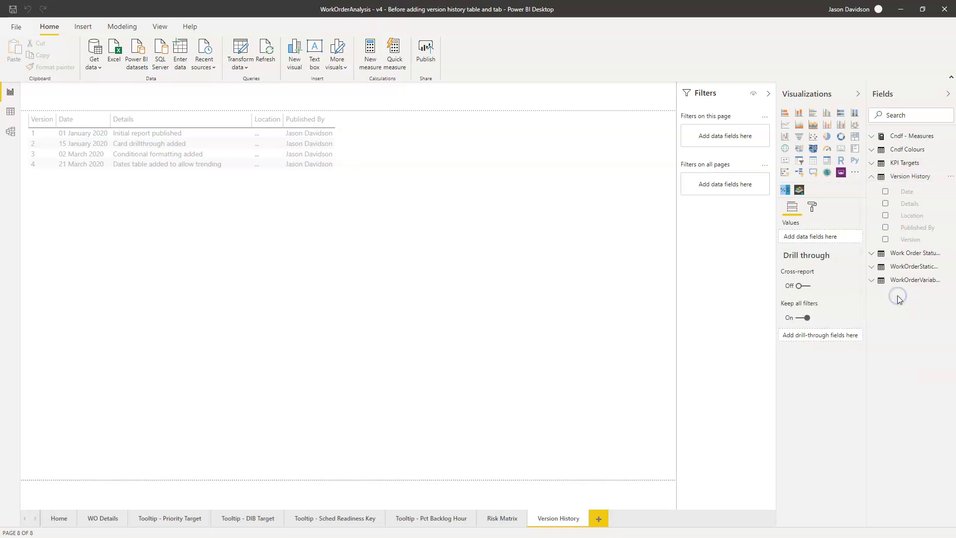
{"action": "left_click", "coordinate": [947, 179]}
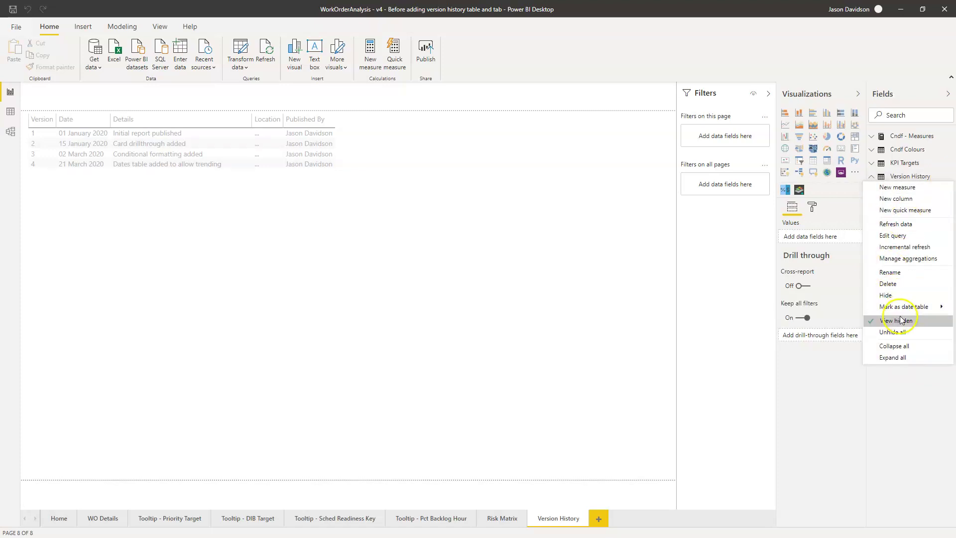
{"action": "left_click", "coordinate": [900, 296]}
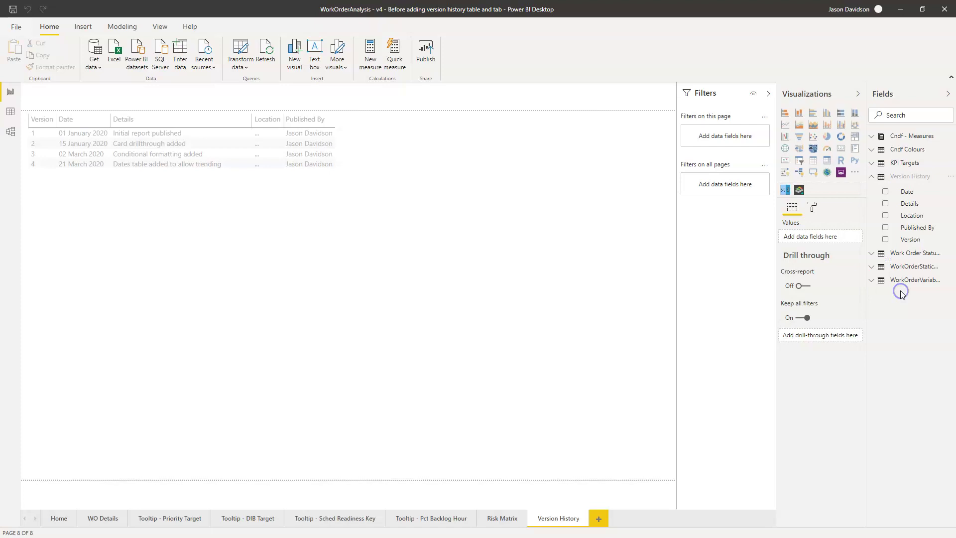